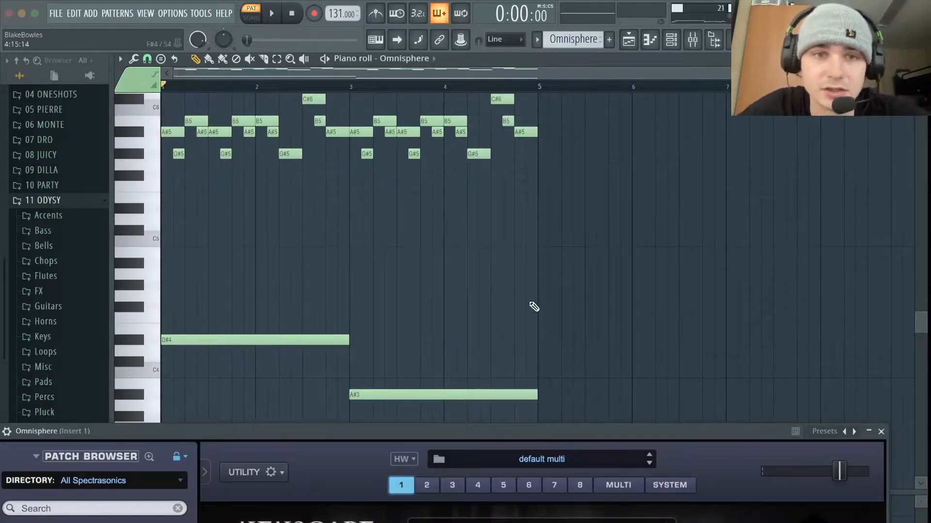
Play back the Omnisphere, Omnisphere #2, Strings 14 and Purity patterns individually to hear each melody layer.
key("space")
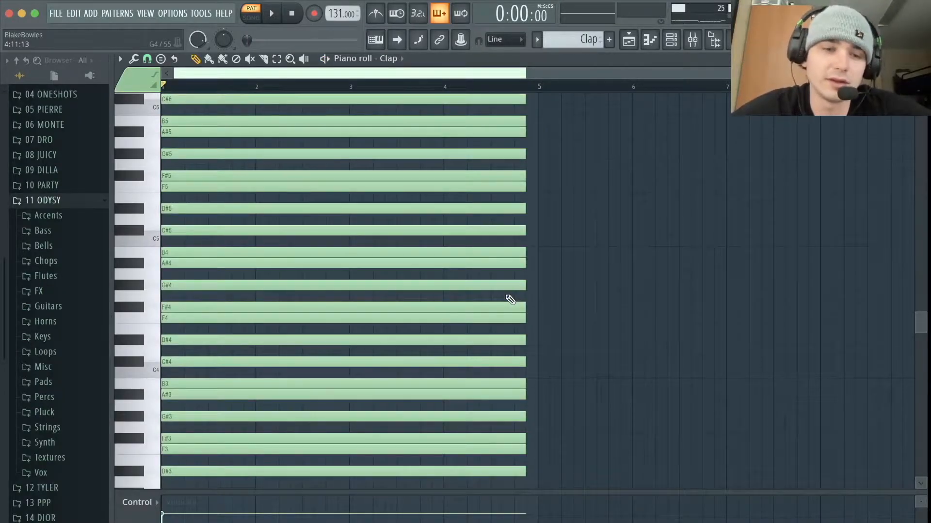
scroll(366, 272, "down", 2)
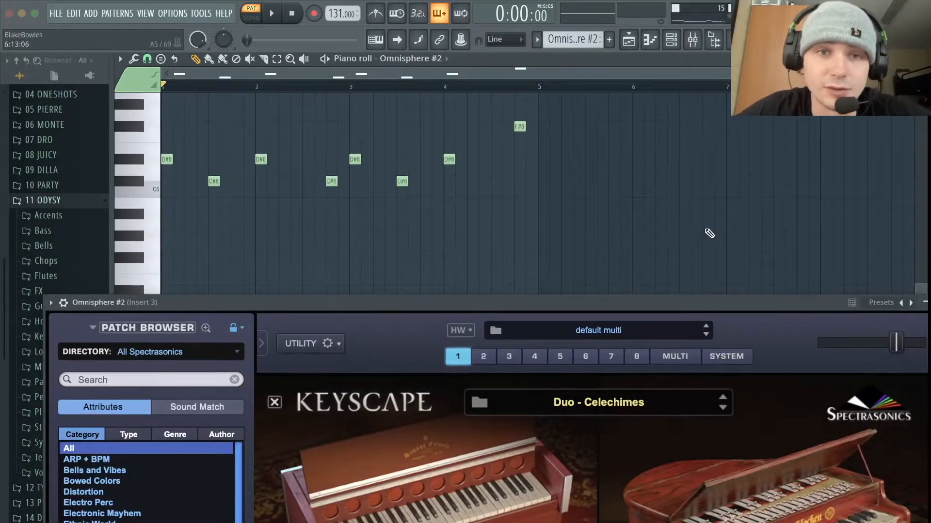
key("space")
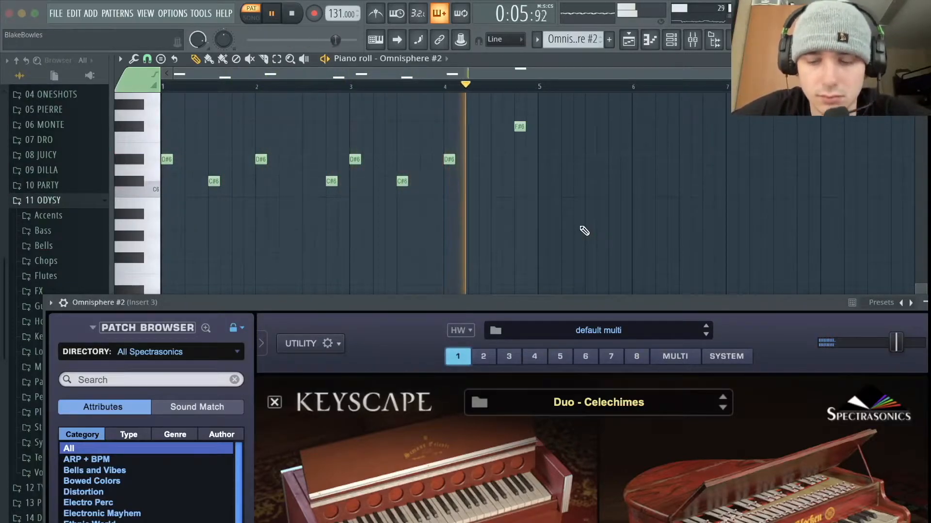
key("space")
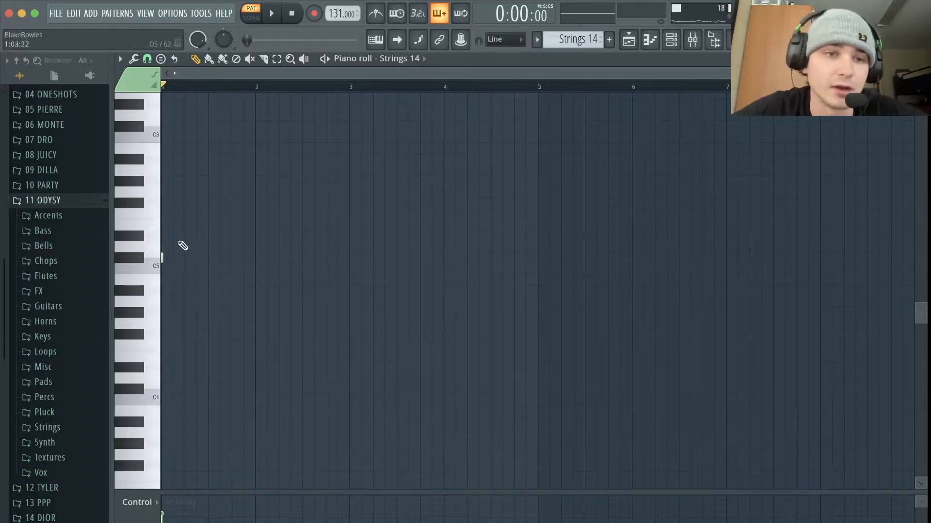
key("space")
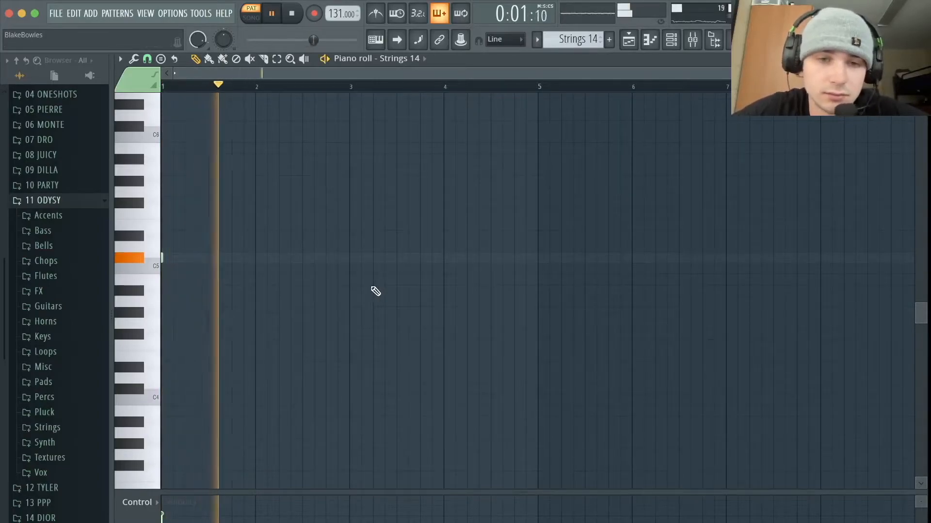
key("space")
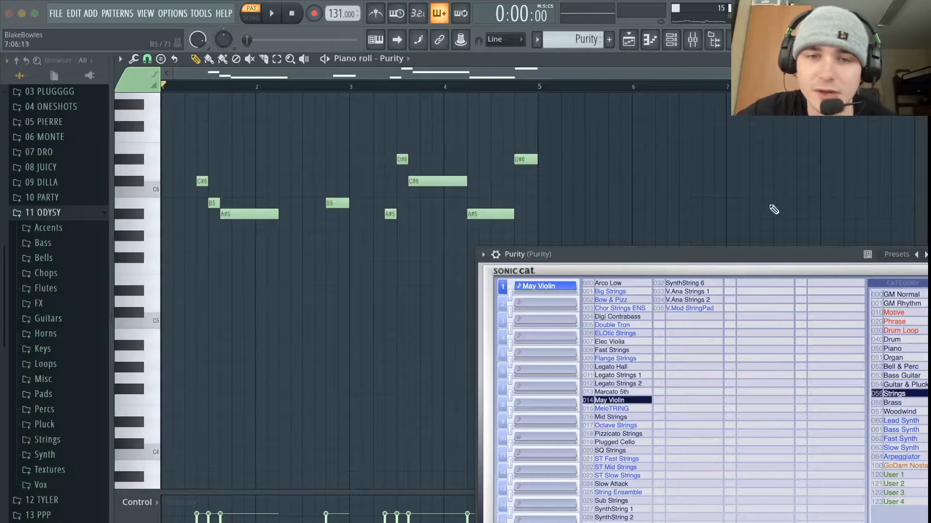
key("space")
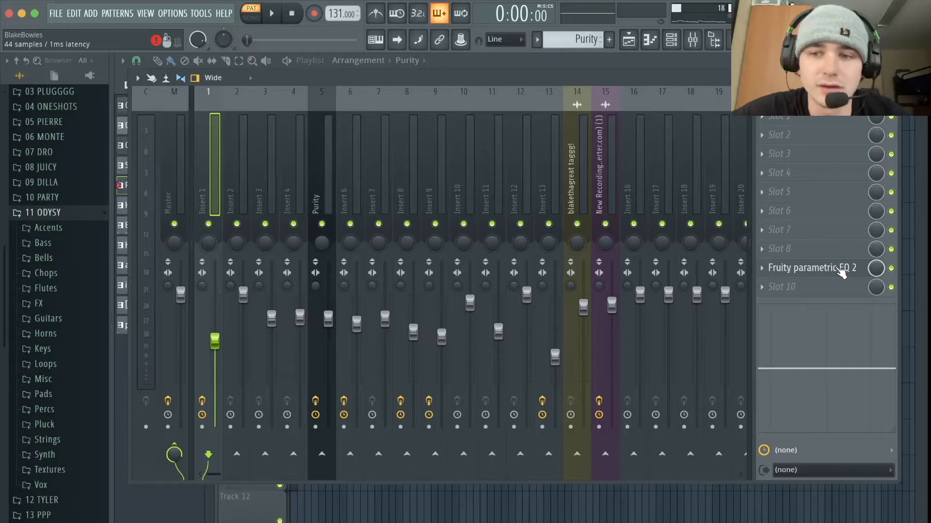
Inspect the Fruity parametric EQ 2 curves on mixer Insert 1 and on the Purity track.
left_click(841, 272)
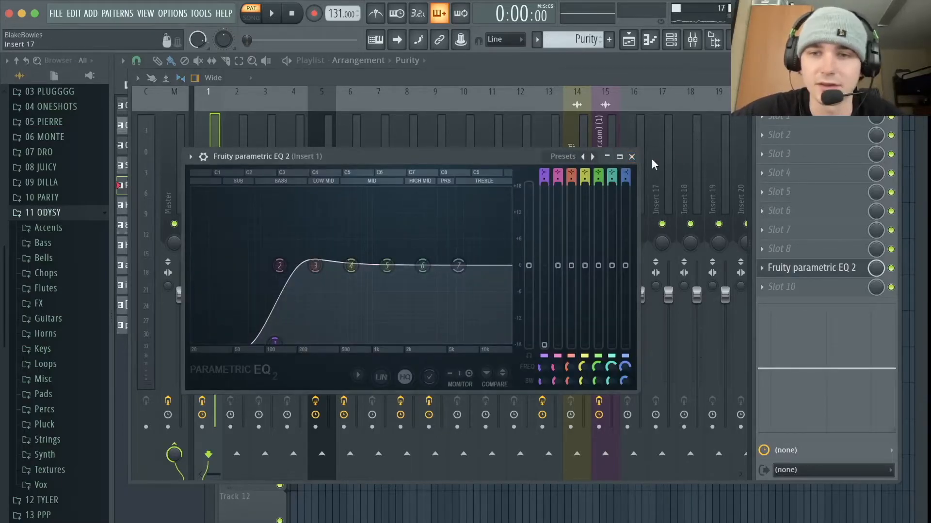
left_click(631, 158)
left_click(276, 179)
left_click(318, 172)
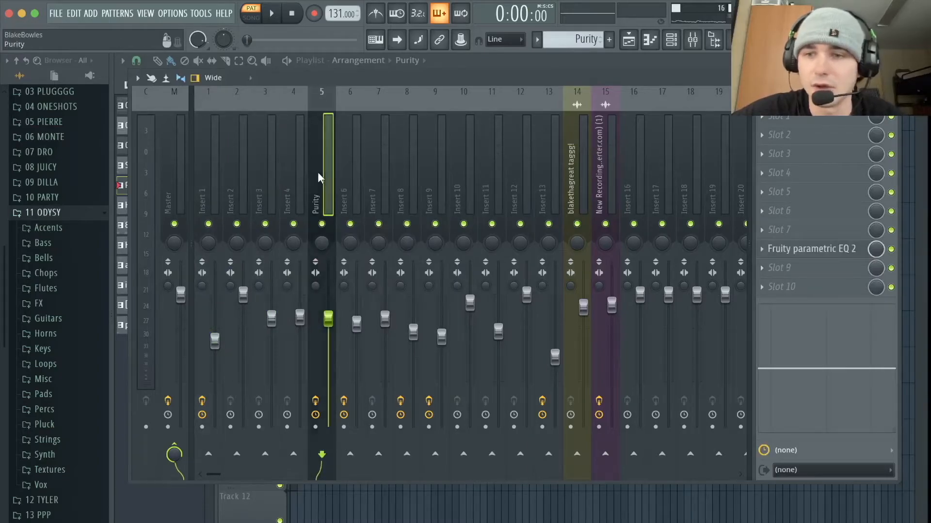
left_click(792, 248)
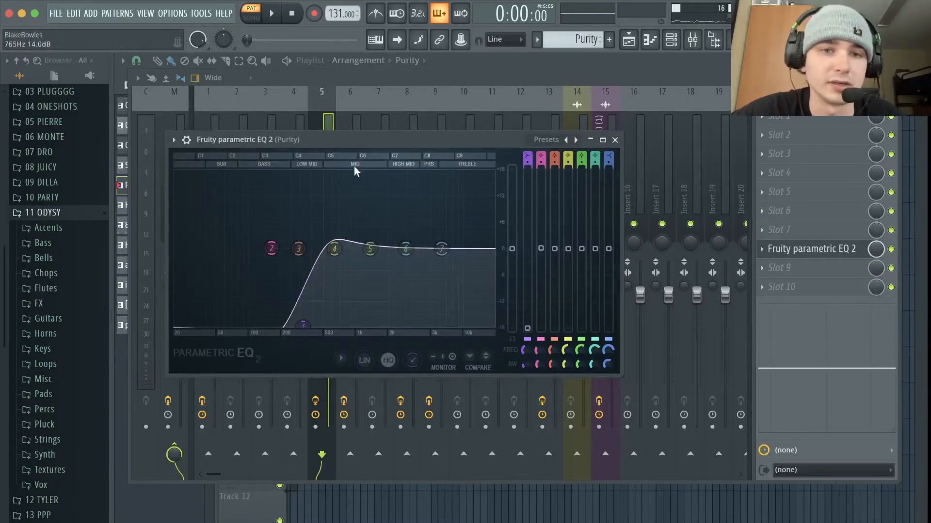
key("Escape")
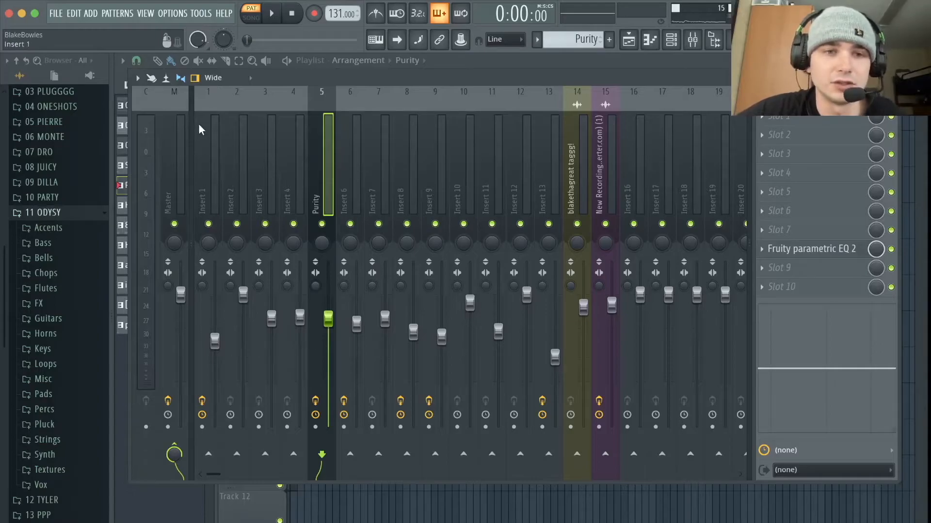
Look through mixer Inserts 1 to 4 and examine the Gross Beat, Fruity Compressor and Fruity parametric EQ 2 settings on Insert 6.
left_click(207, 139)
left_click(235, 143)
left_click(271, 146)
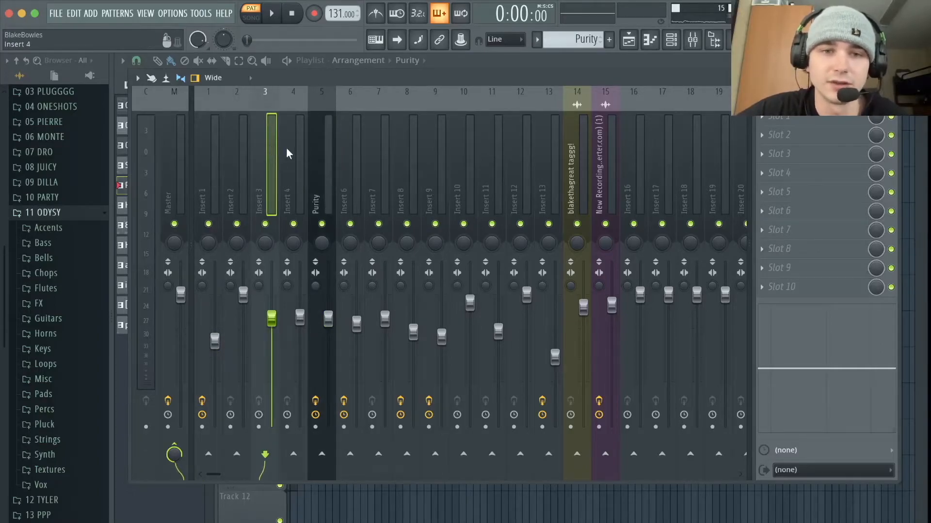
left_click(288, 147)
left_click(356, 146)
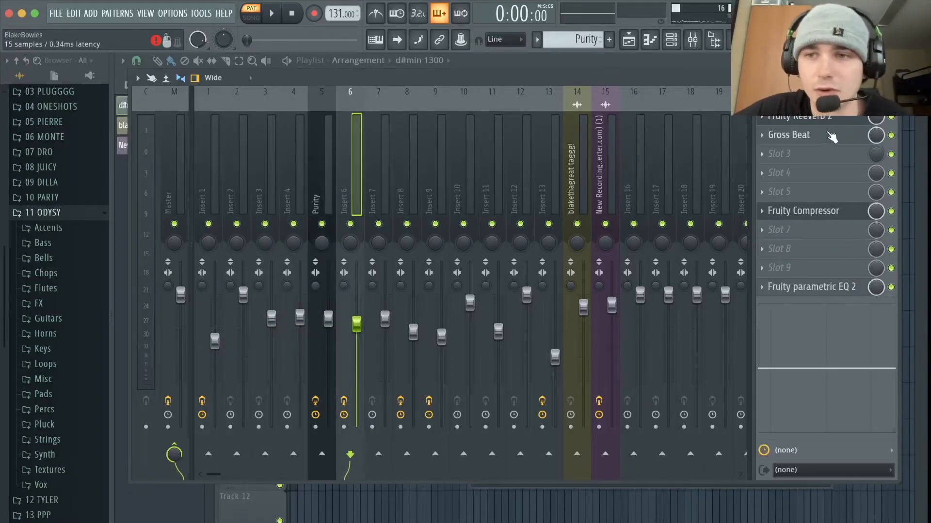
left_click(799, 117)
left_click(804, 135)
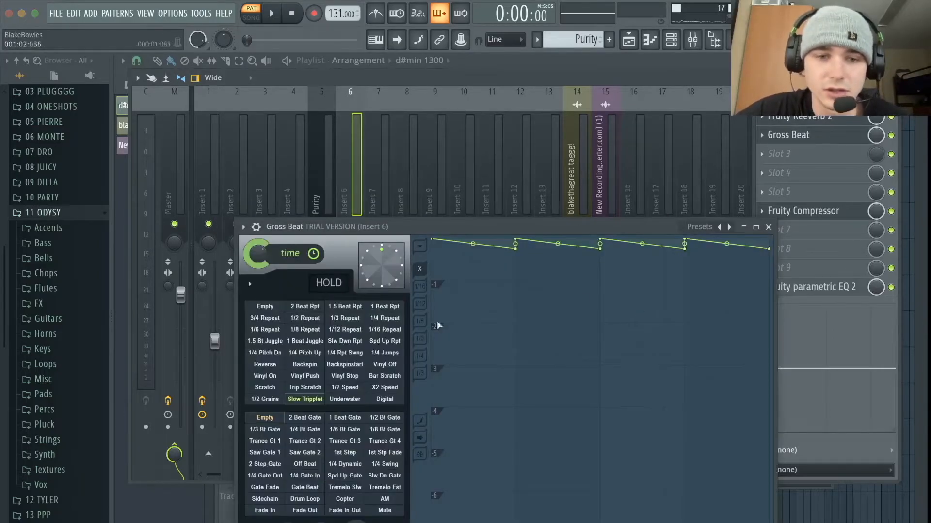
left_click(810, 211)
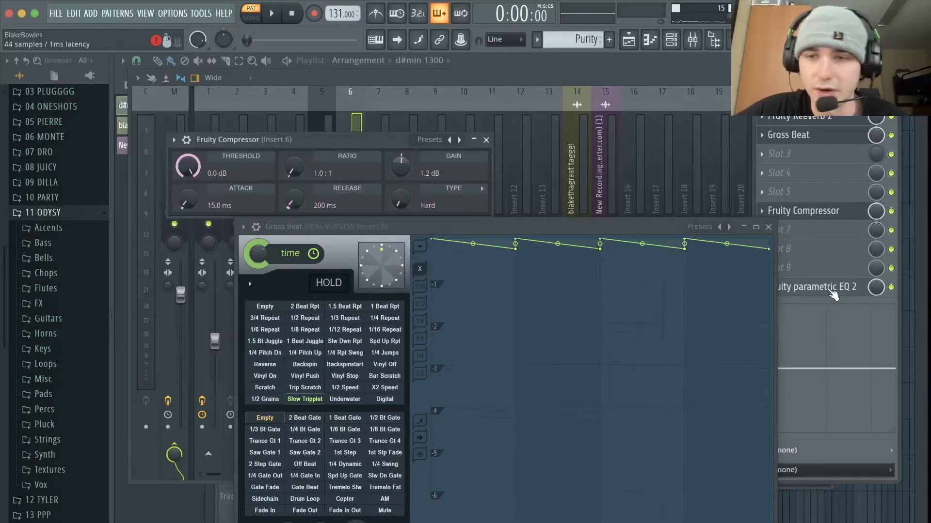
left_click(831, 291)
Switch playback to song mode and play the d#min 1300 sample arrangement in the playlist.
left_click(252, 18)
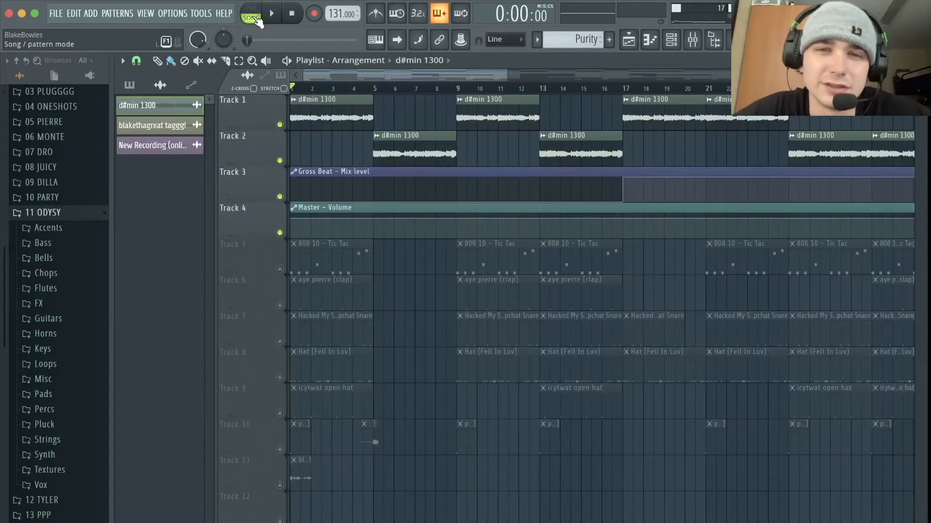
key("space")
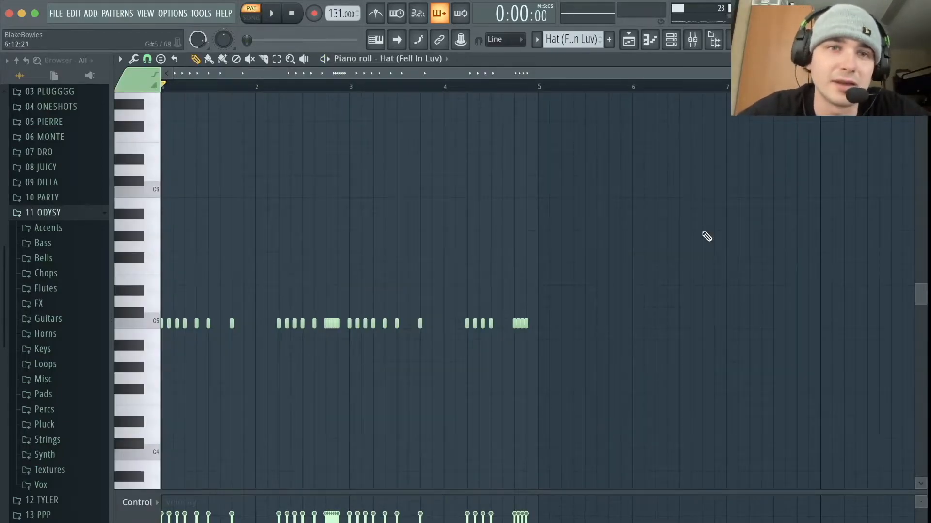
Play back the Hat, 808 10 - Tic Tac, Hacked My Snapchat Snare, icytwat open hat and pierre stomp patterns one after another.
key("space")
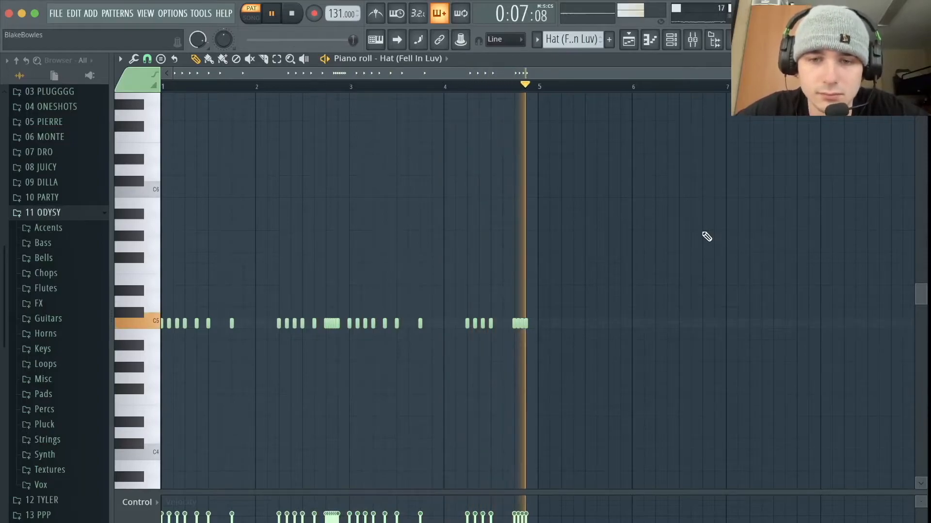
key("space")
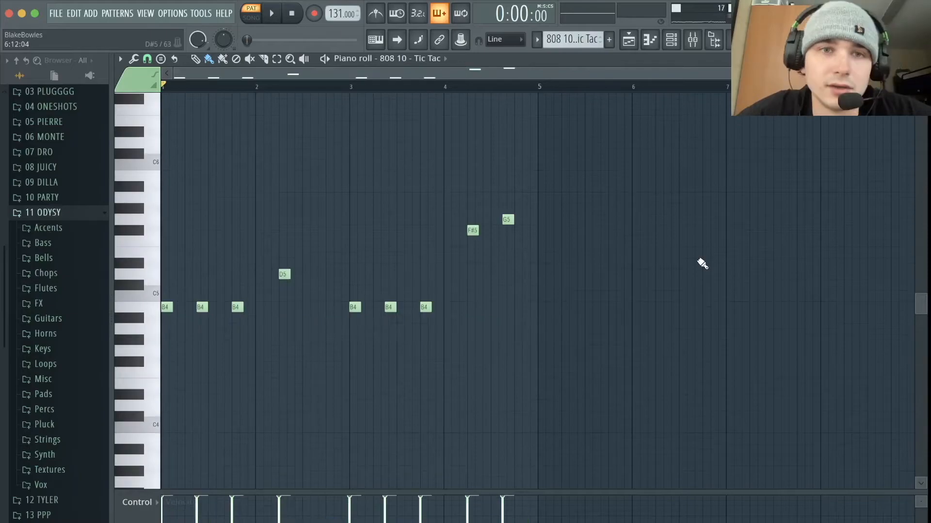
key("space")
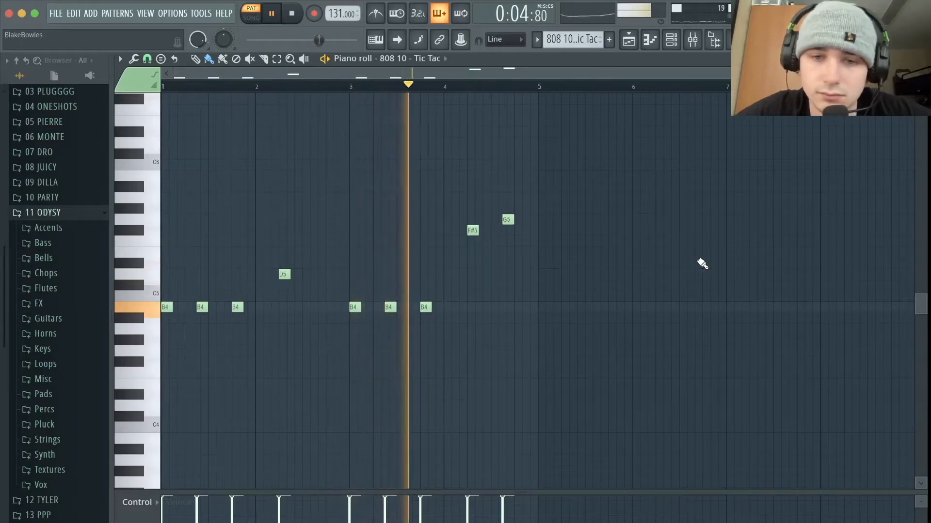
key("space")
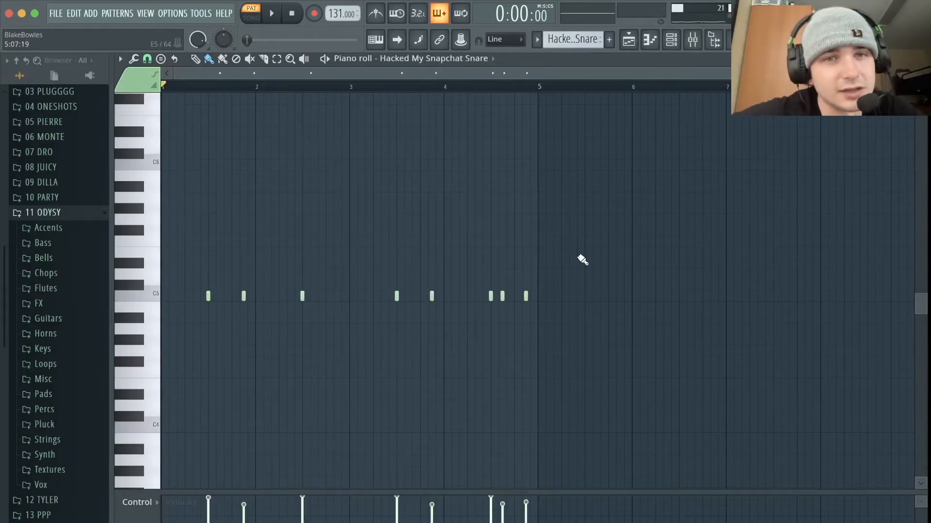
key("space")
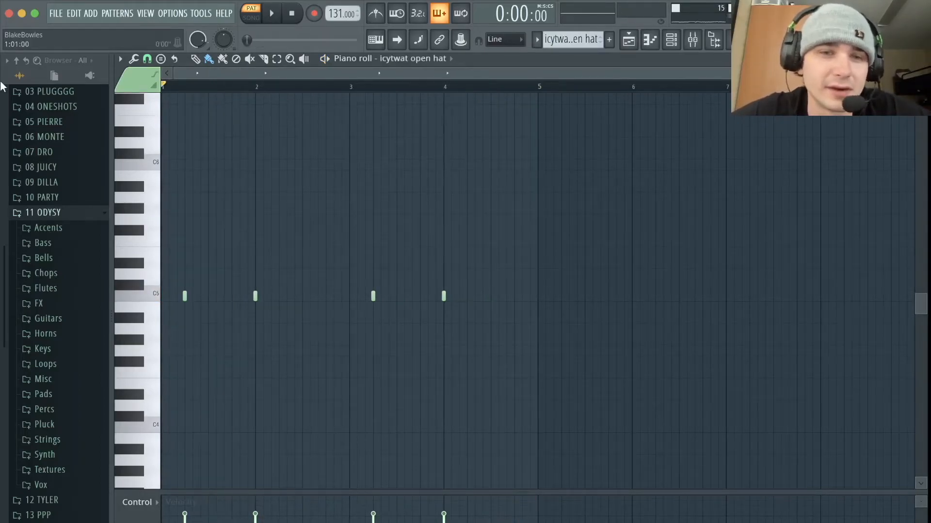
key("space")
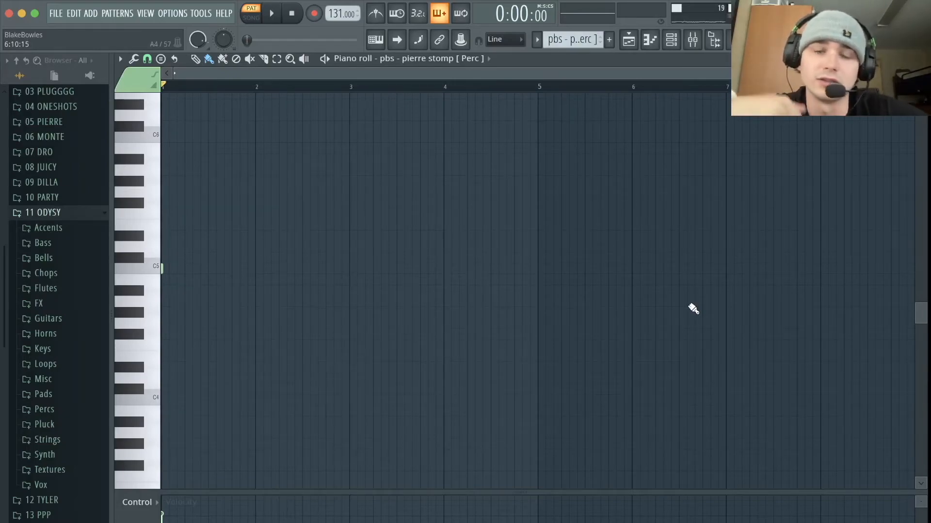
key("space")
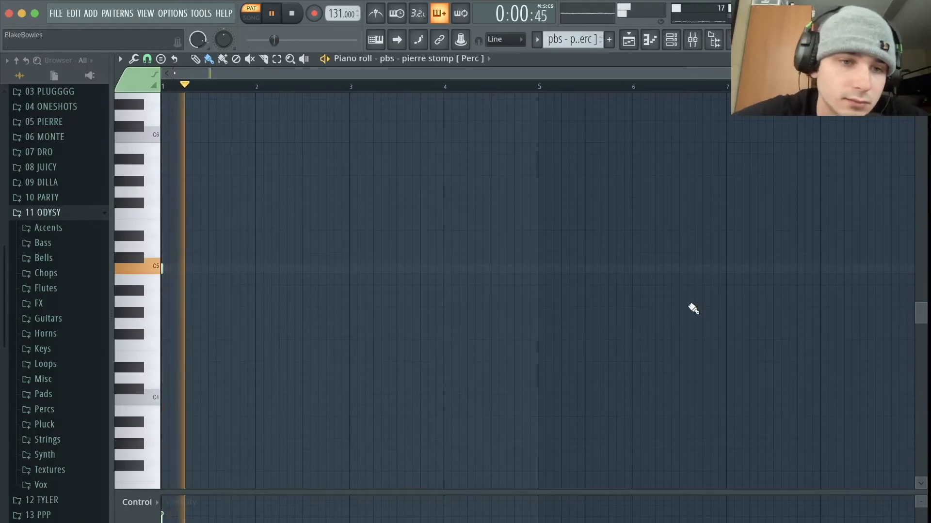